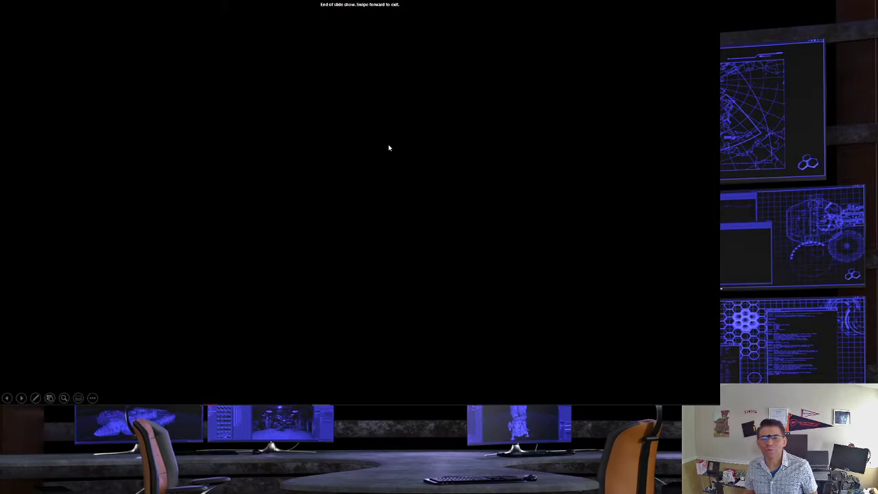
Exit the slide show and minimise the presentation to bring up the DC1 and FS1 virtual machine windows
{"action": "left_click", "coordinate": [388, 147]}
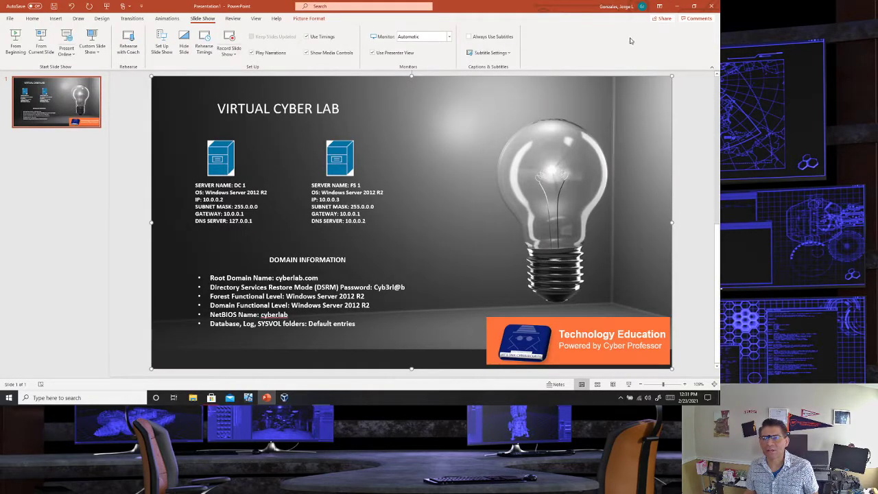
{"action": "left_click", "coordinate": [676, 7]}
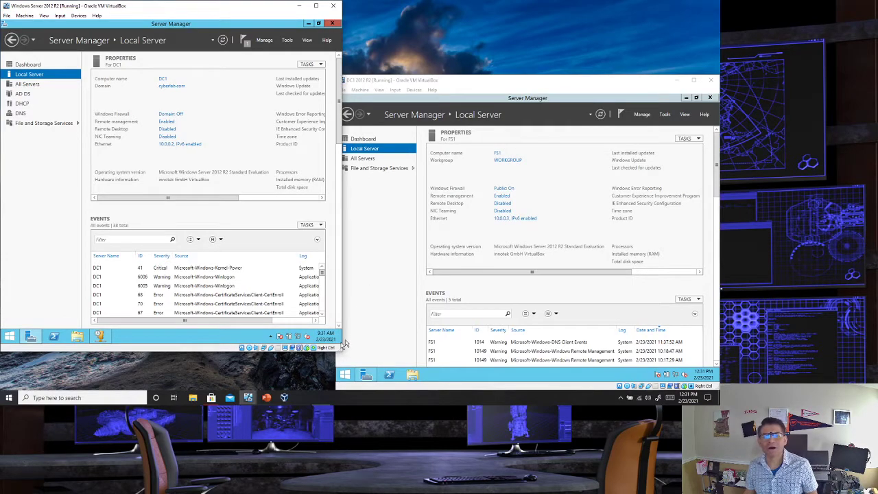
{"action": "mouse_move", "coordinate": [345, 342]}
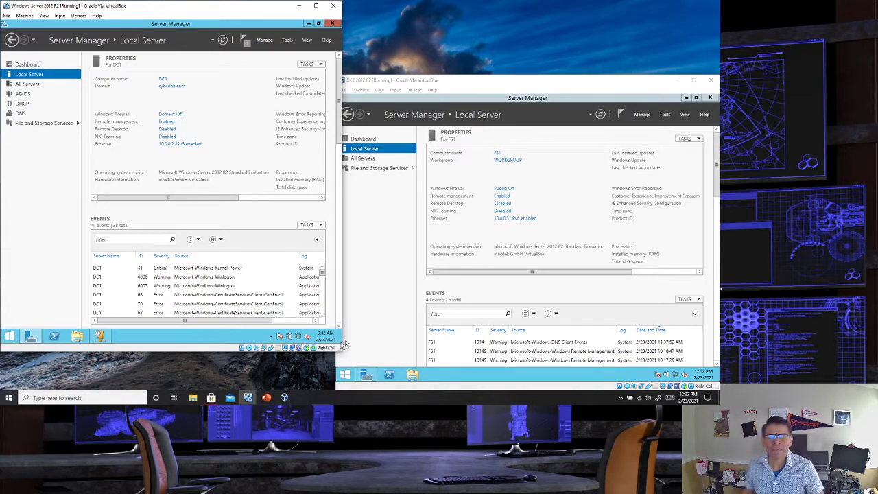
{"action": "left_click", "coordinate": [467, 81]}
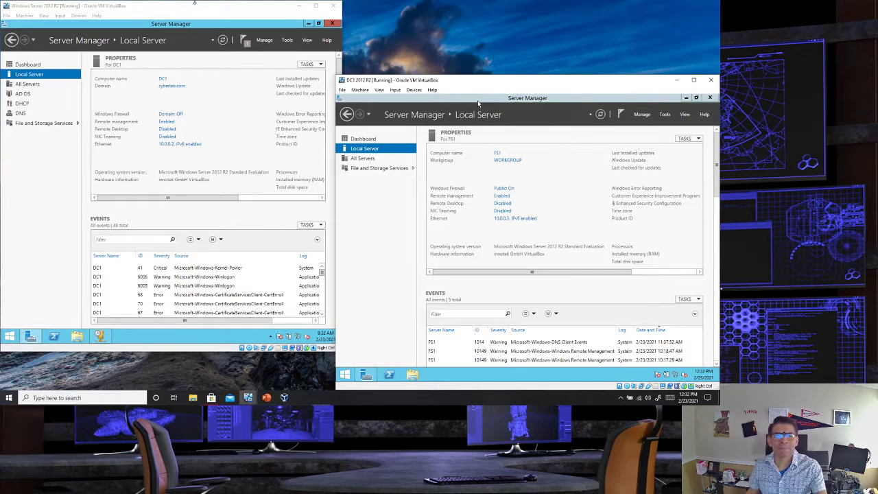
{"action": "left_click", "coordinate": [194, 11]}
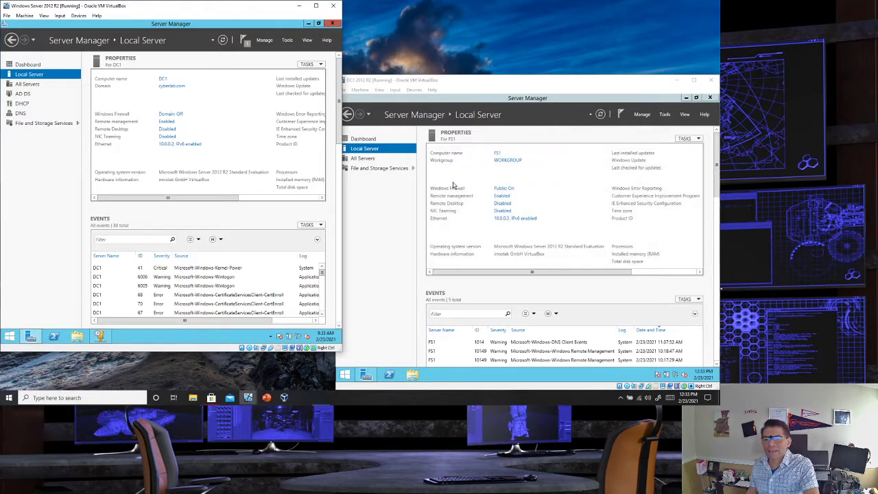
View FS1's computer name and workgroup details in System Properties, leaving them unedited
{"action": "left_click", "coordinate": [478, 84]}
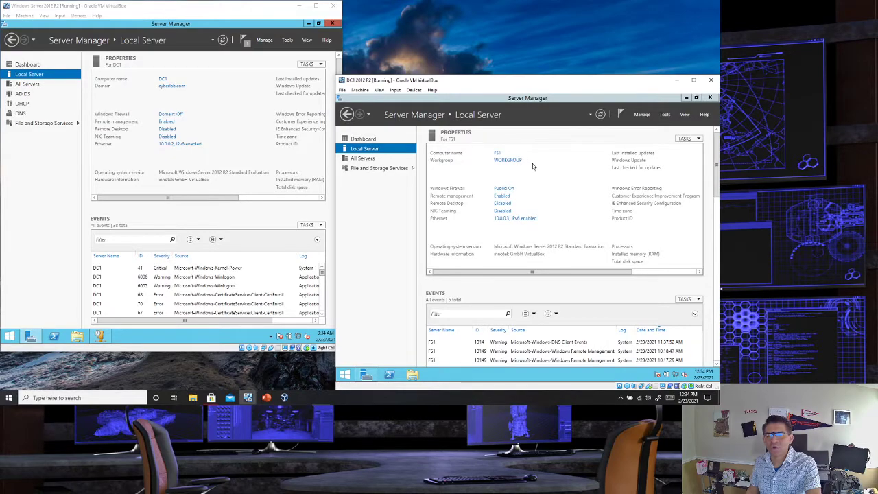
{"action": "left_click", "coordinate": [506, 165]}
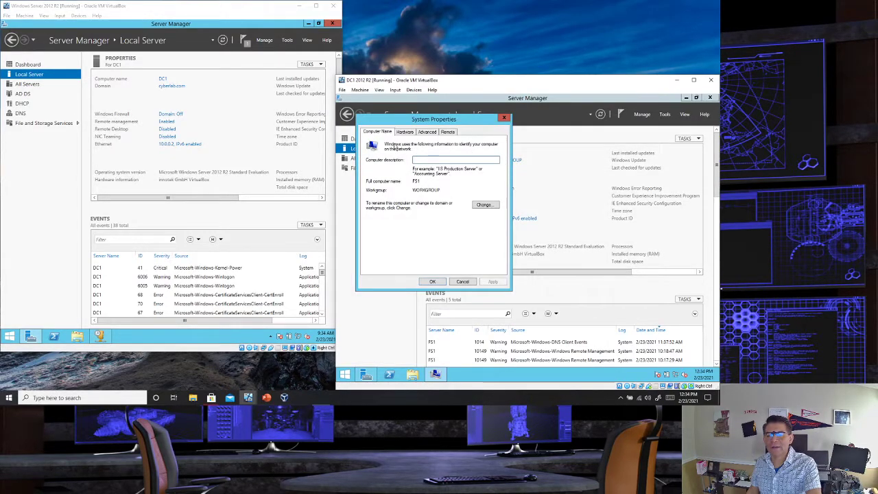
{"action": "left_click", "coordinate": [504, 119]}
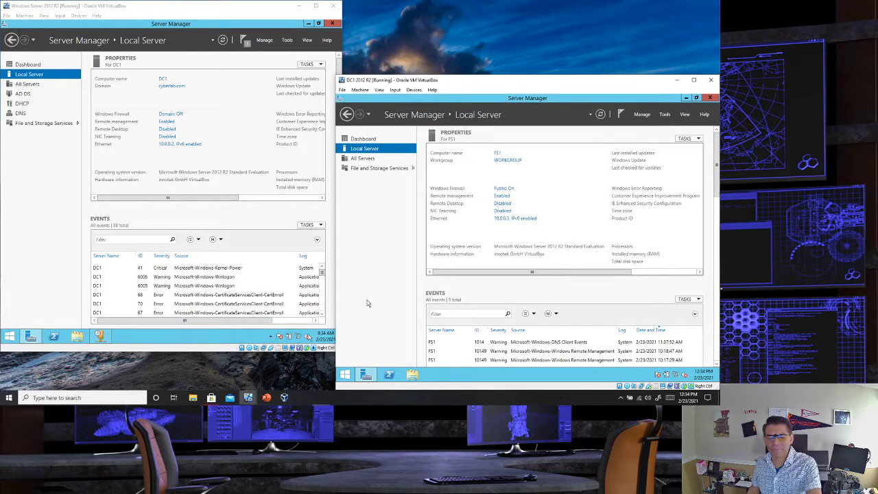
Switch to VirtualBox Manager and check the network adapter settings of the Windows Server 2012 R2 virtual machine
{"action": "mouse_move", "coordinate": [250, 399]}
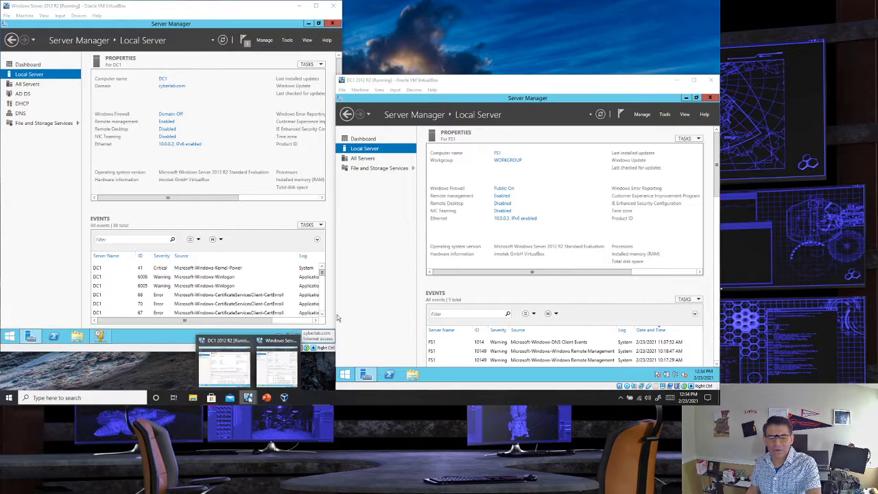
{"action": "left_click", "coordinate": [284, 398]}
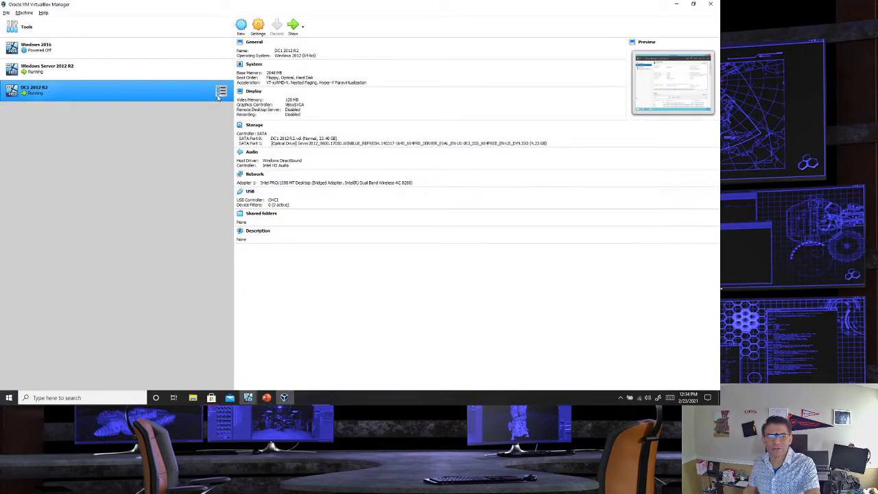
{"action": "right_click", "coordinate": [131, 70]}
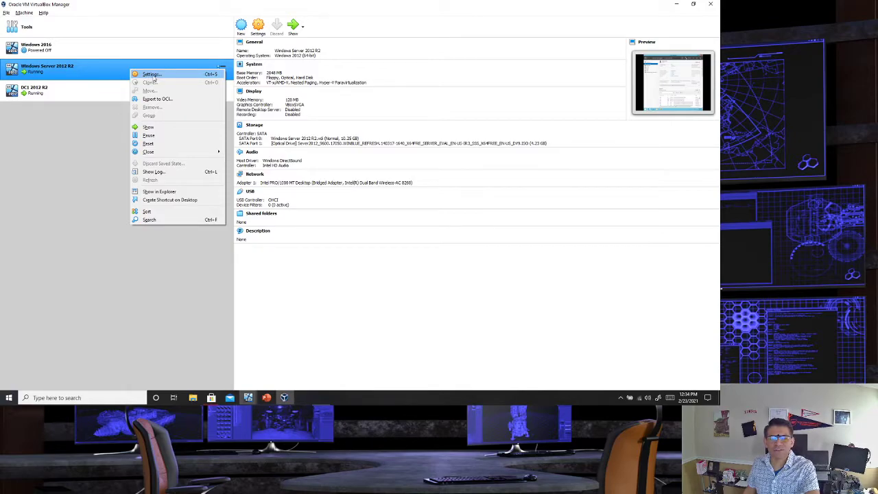
{"action": "left_click", "coordinate": [153, 77]}
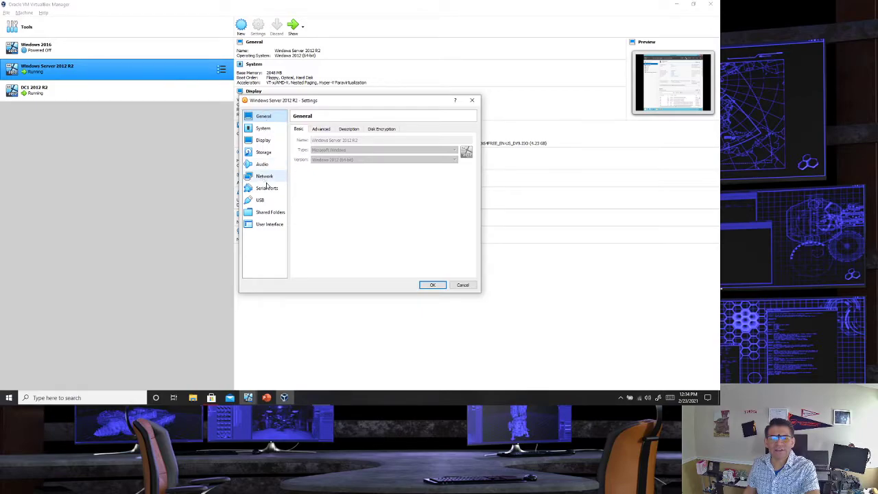
{"action": "left_click", "coordinate": [265, 176]}
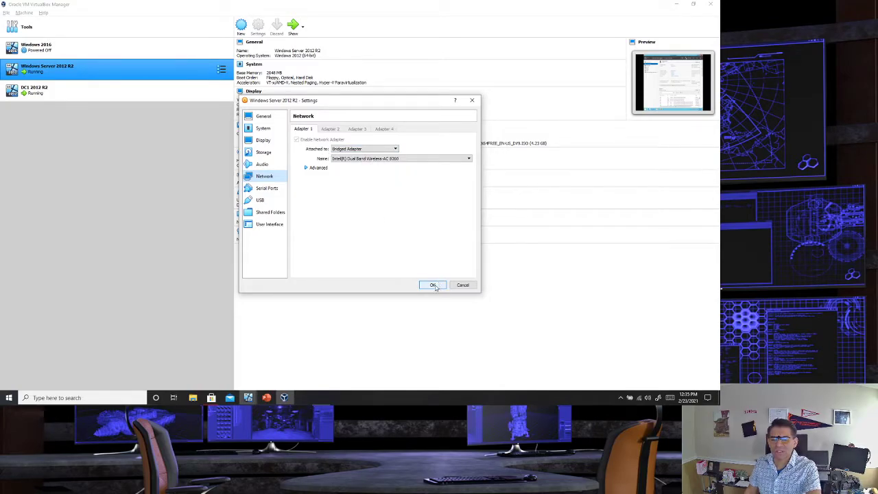
{"action": "left_click", "coordinate": [462, 285]}
Check the DC1 2012 R2 virtual machine's network adapter settings and return to the running server windows
{"action": "left_click", "coordinate": [88, 89]}
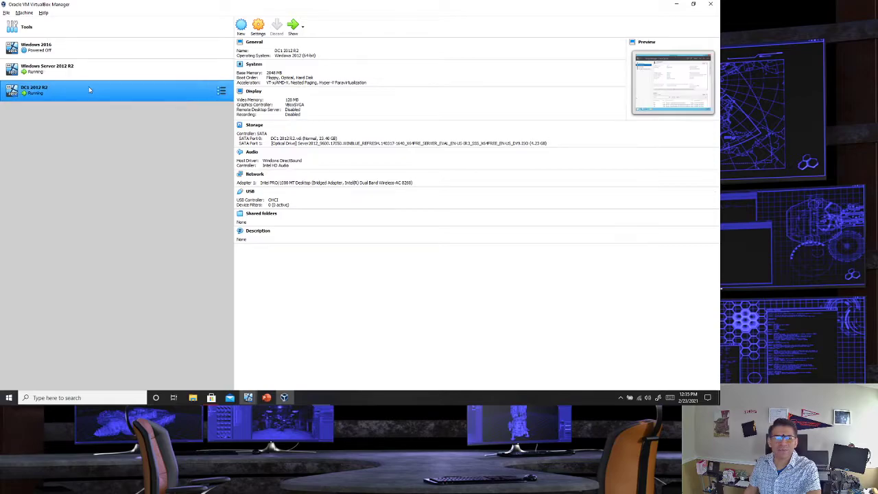
{"action": "right_click", "coordinate": [92, 95]}
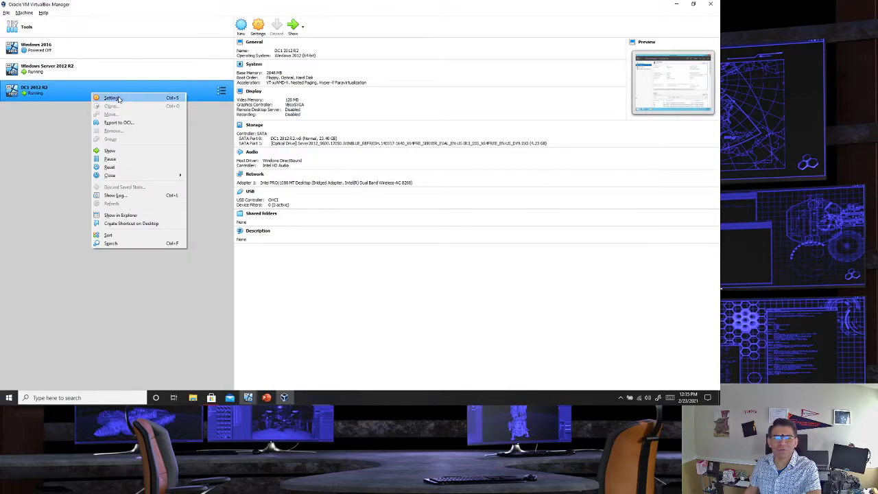
{"action": "left_click", "coordinate": [113, 98]}
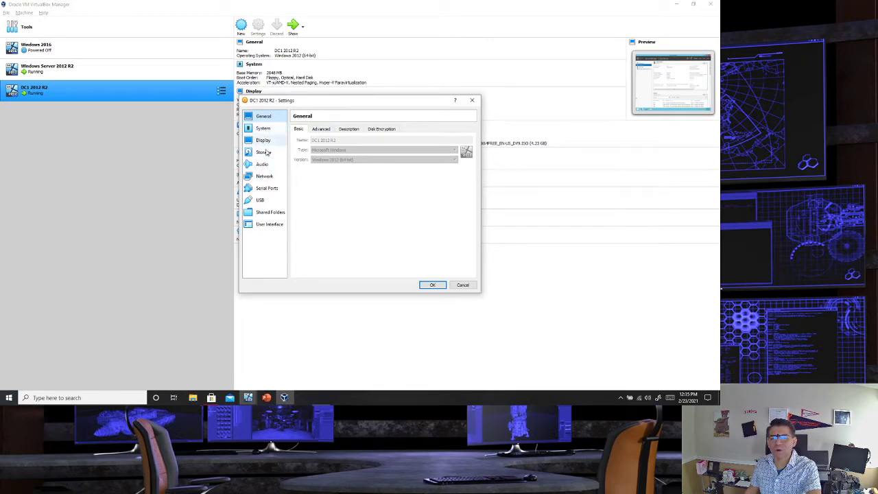
{"action": "left_click", "coordinate": [269, 177]}
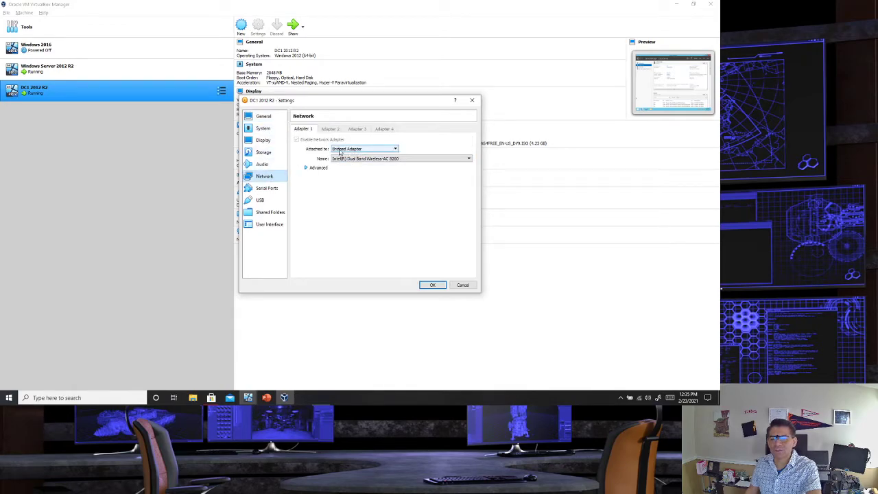
{"action": "left_click", "coordinate": [462, 284]}
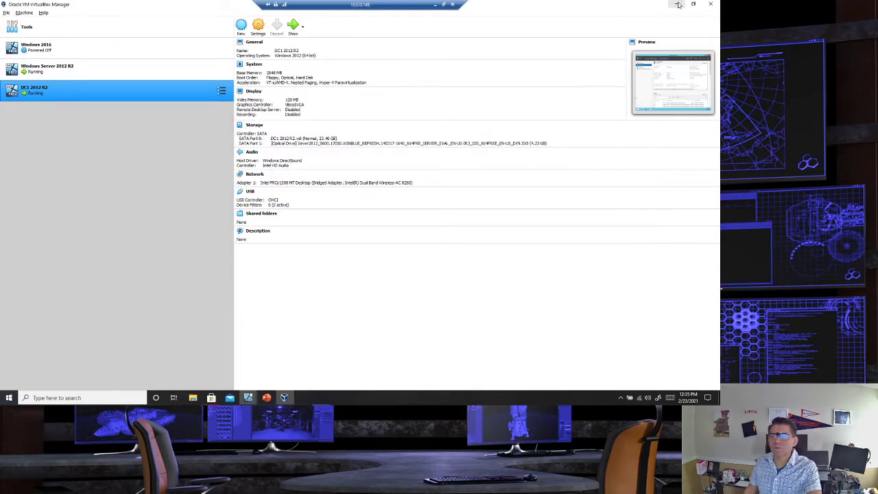
{"action": "left_click", "coordinate": [678, 4]}
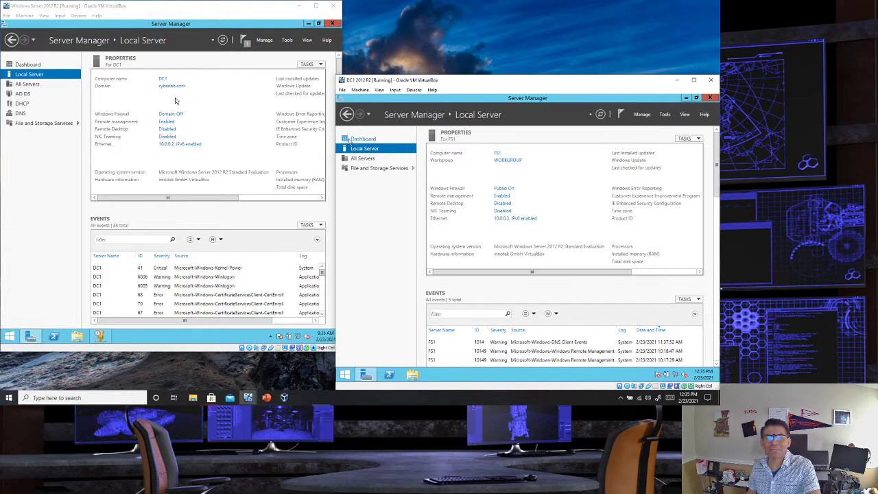
Change FS1's membership from workgroup to the domain cyberlab.com in its computer name settings and submit the change
{"action": "left_click", "coordinate": [507, 162]}
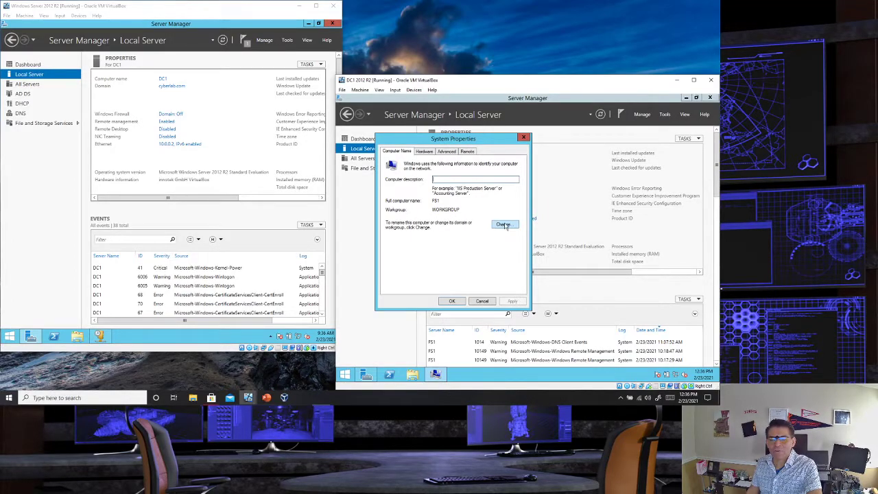
{"action": "left_click", "coordinate": [505, 225]}
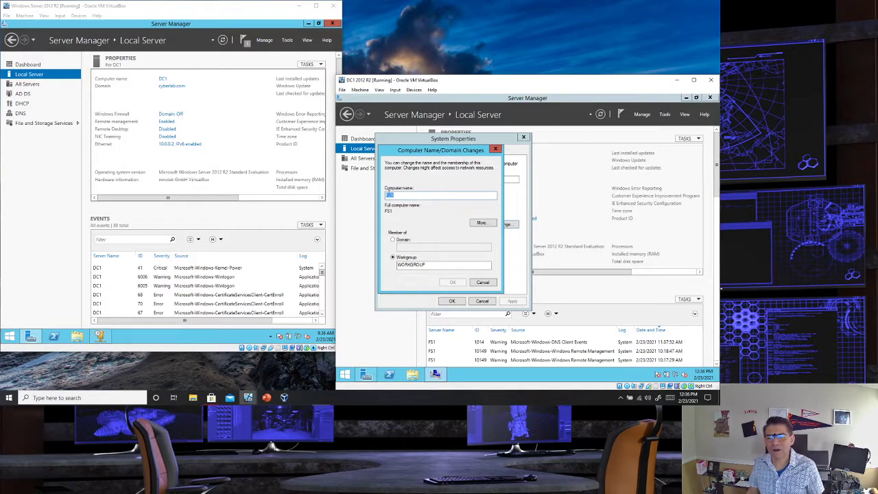
{"action": "left_click", "coordinate": [403, 240]}
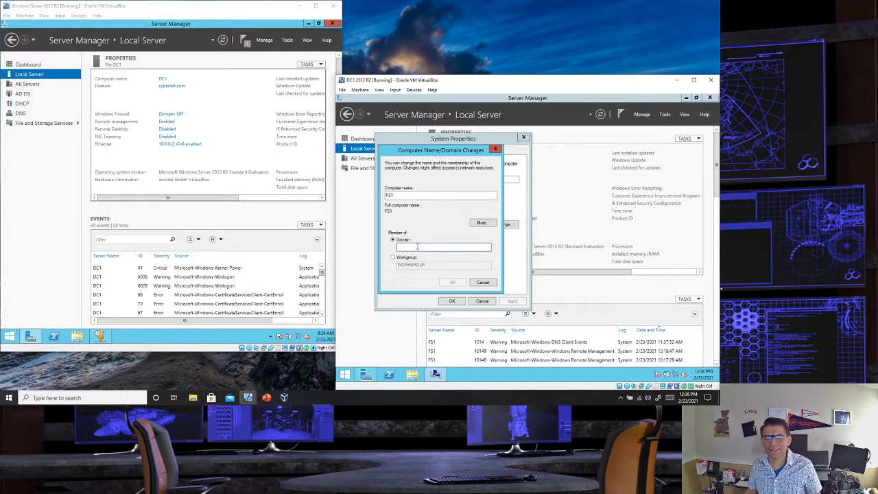
{"action": "left_click", "coordinate": [417, 245]}
{"action": "type", "text": "cybe"}
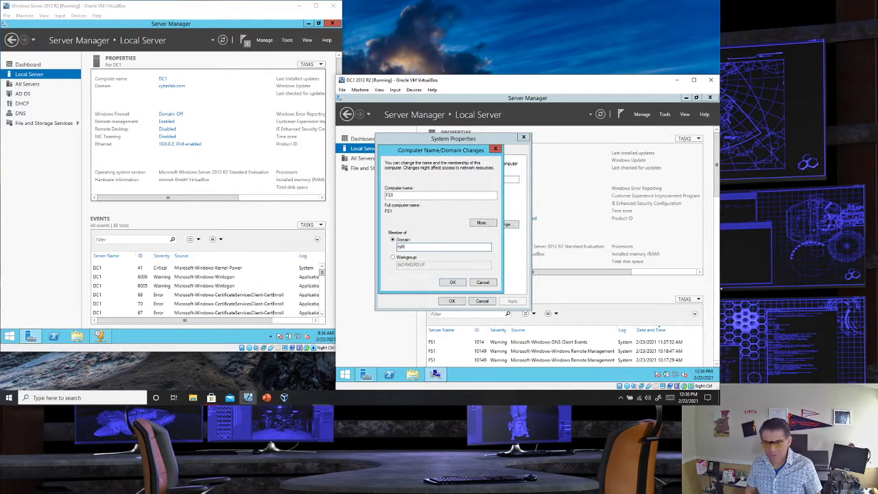
{"action": "type", "text": "rlab.com"}
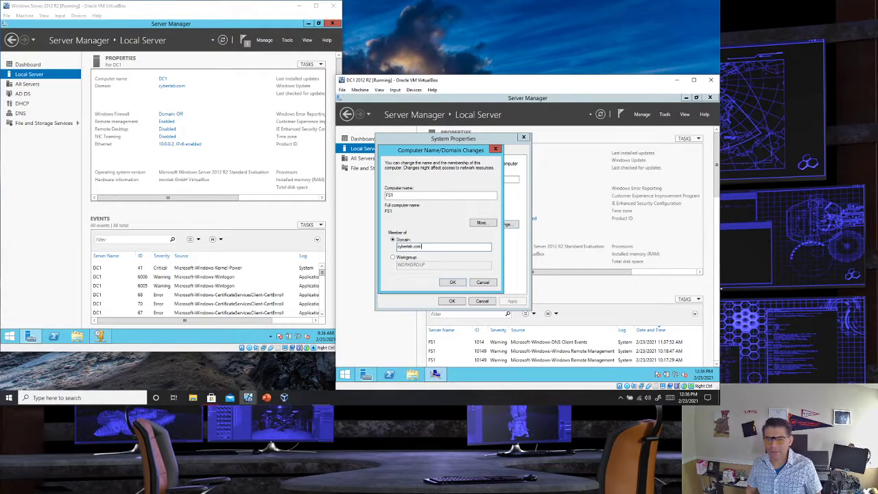
{"action": "left_click", "coordinate": [454, 282]}
Authorize the domain join with the user name administrator and the account password
{"action": "left_click", "coordinate": [419, 215]}
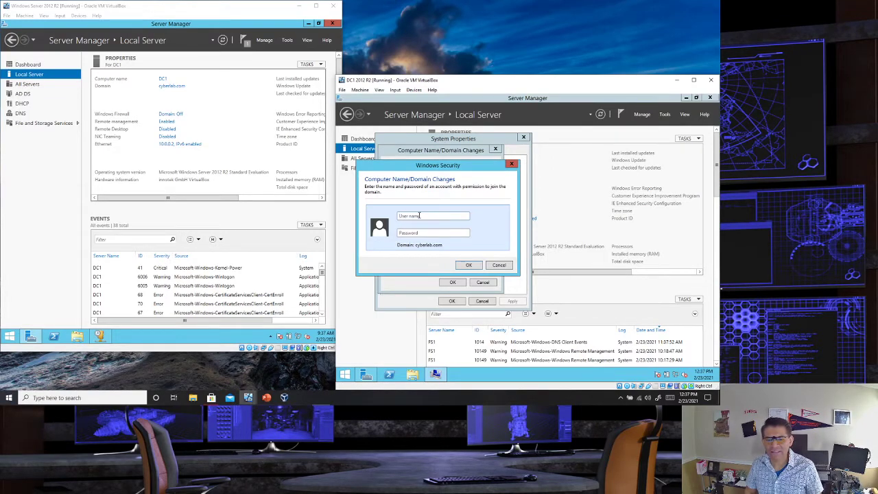
{"action": "left_click", "coordinate": [419, 215]}
{"action": "type", "text": "administrator"}
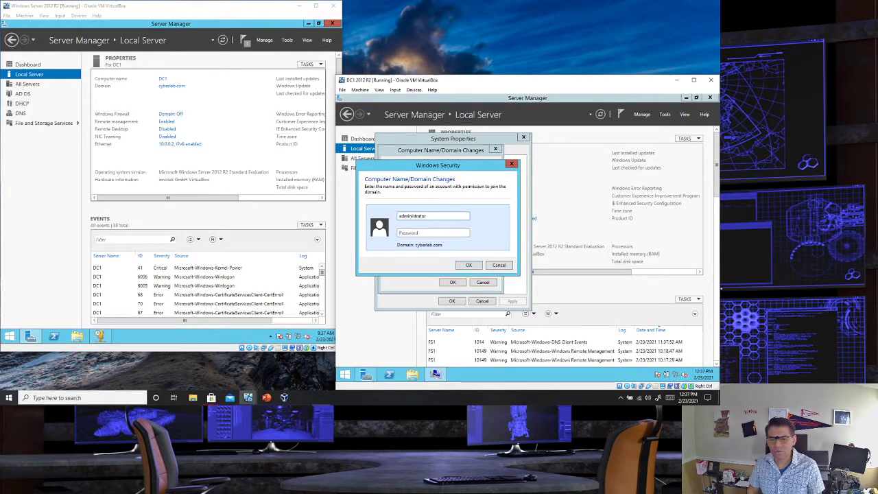
{"action": "key", "text": "Caps_Lock"}
{"action": "key", "text": "Tab"}
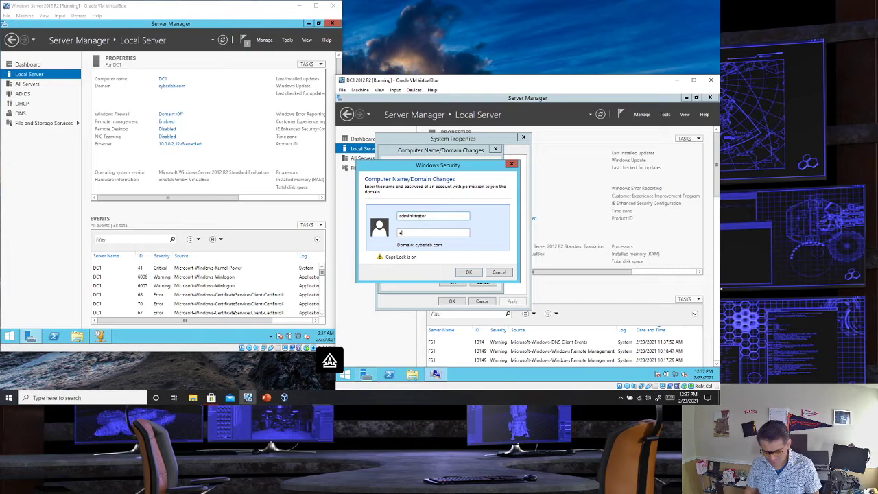
{"action": "key", "text": "Caps_Lock"}
{"action": "type", "text": "••••••"}
{"action": "key", "text": "Caps_Lock"}
{"action": "key", "text": "Caps_Lock"}
{"action": "type", "text": "••••••"}
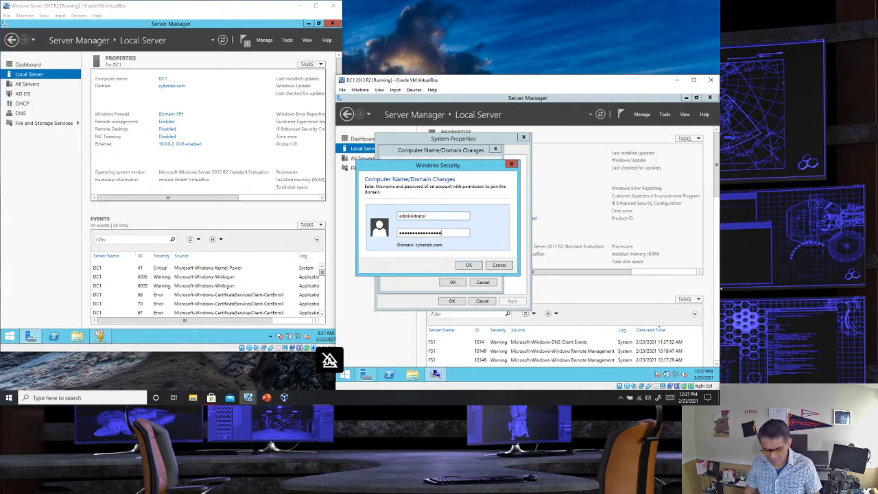
{"action": "key", "text": "Return"}
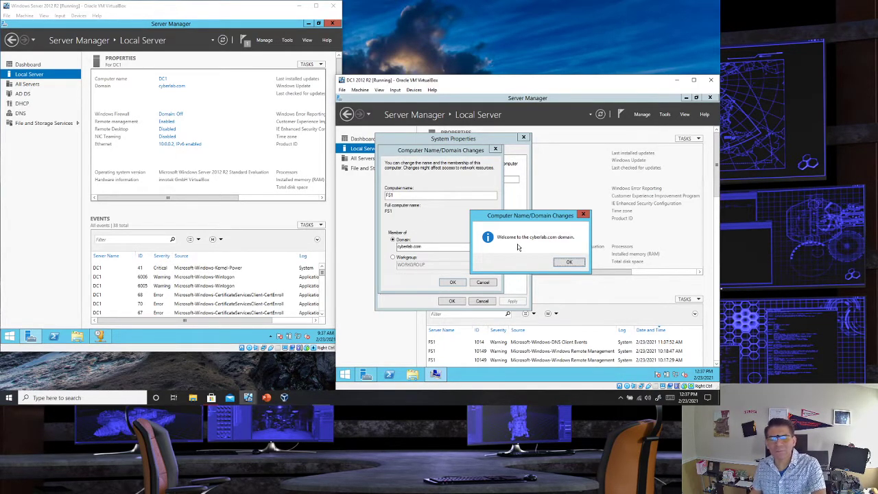
Acknowledge the domain join messages, close System Properties and restart FS1 immediately
{"action": "left_click", "coordinate": [576, 267]}
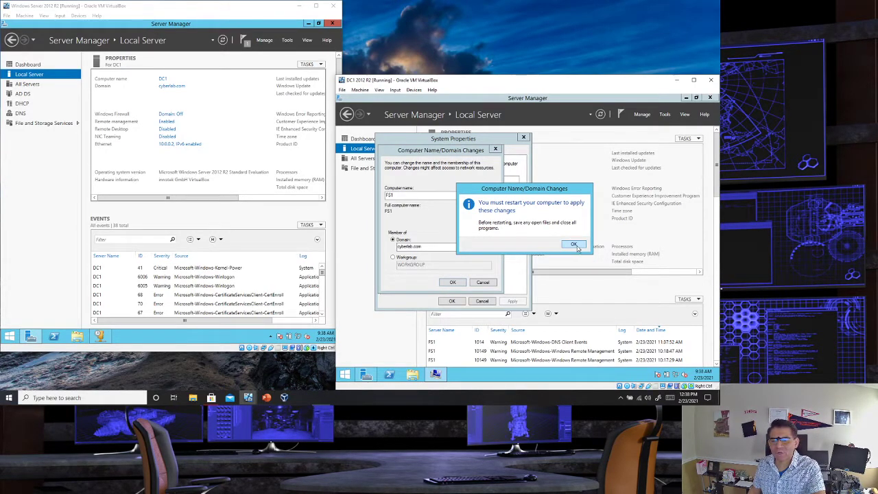
{"action": "left_click", "coordinate": [577, 247]}
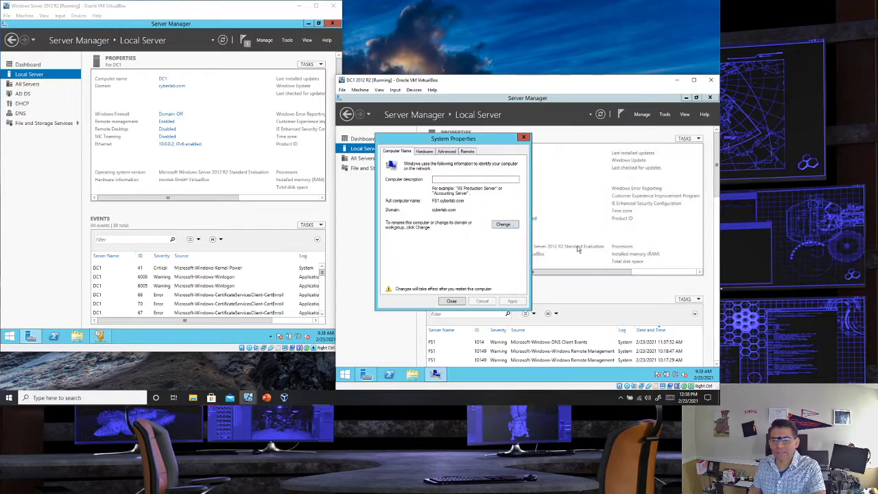
{"action": "left_click", "coordinate": [451, 301]}
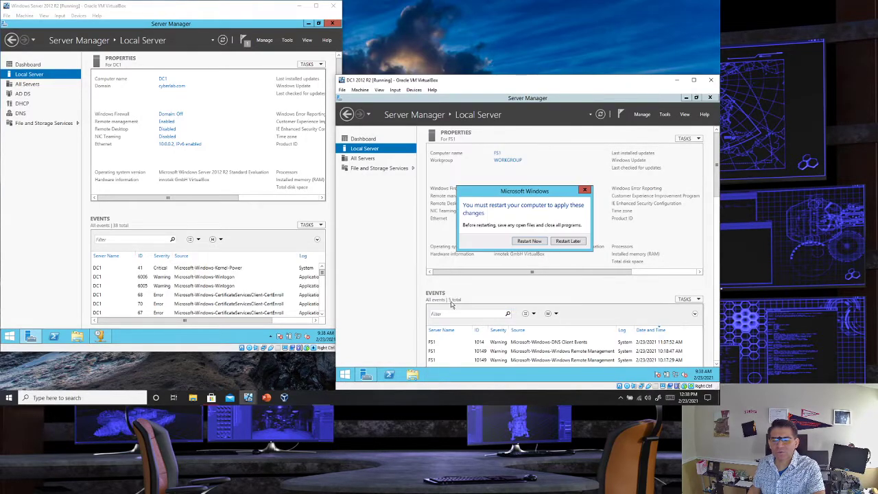
{"action": "left_click", "coordinate": [529, 241]}
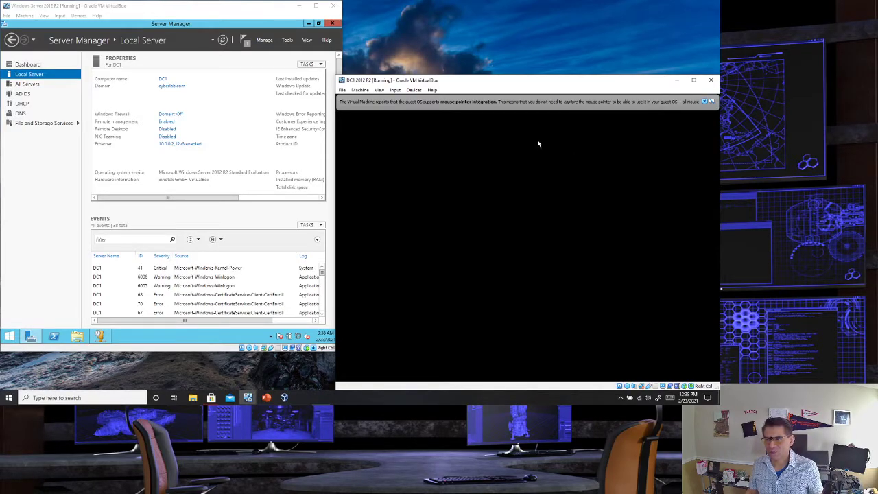
Dismiss the mouse integration notice and send Ctrl-Alt-Del to FS1 to bring up its sign-in screen
{"action": "left_click", "coordinate": [704, 102]}
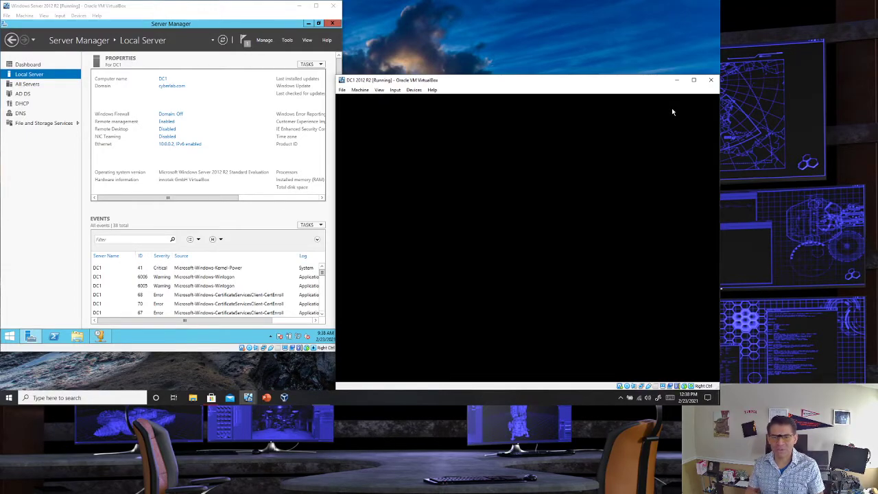
{"action": "left_click", "coordinate": [395, 91]}
{"action": "mouse_move", "coordinate": [409, 98]}
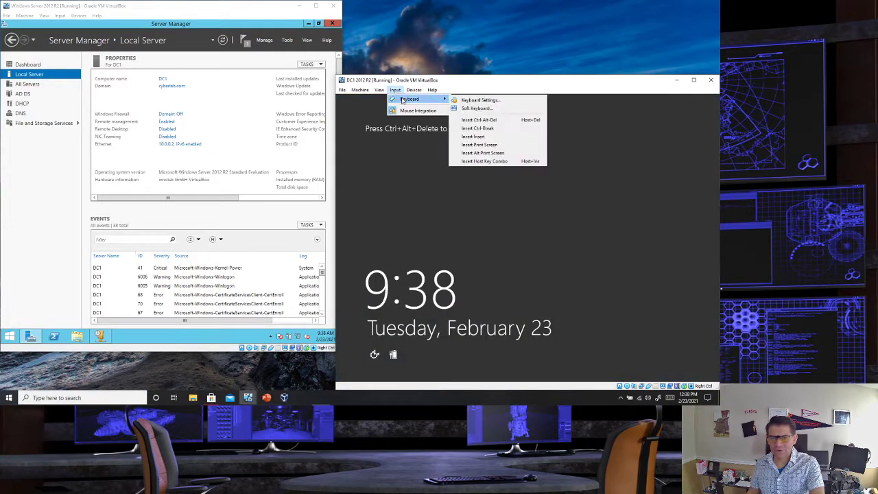
{"action": "left_click", "coordinate": [478, 120]}
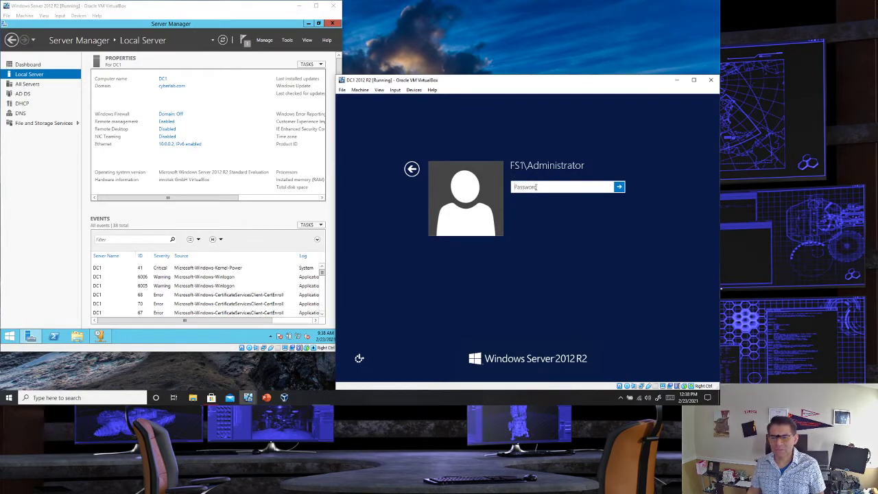
Sign in as FS1\Administrator with the account password and open the Local Server properties in Server Manager
{"action": "key", "text": "Caps_Lock"}
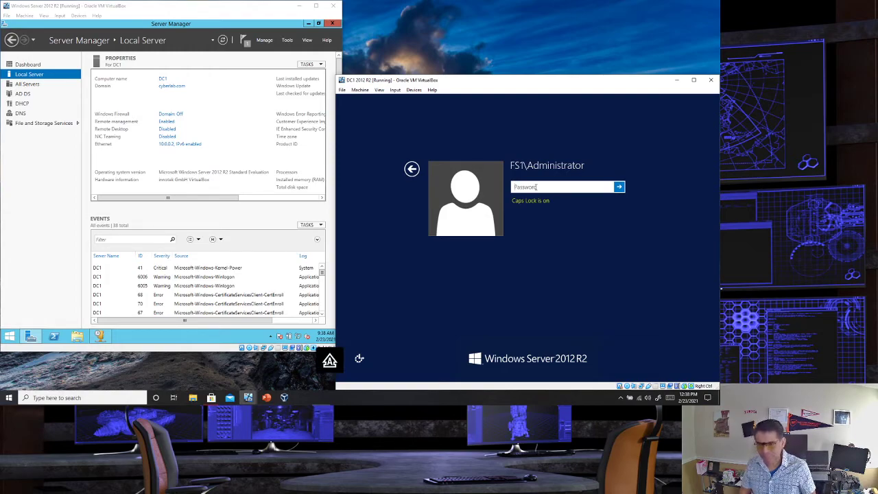
{"action": "key", "text": "Caps_Lock"}
{"action": "type", "text": "******"}
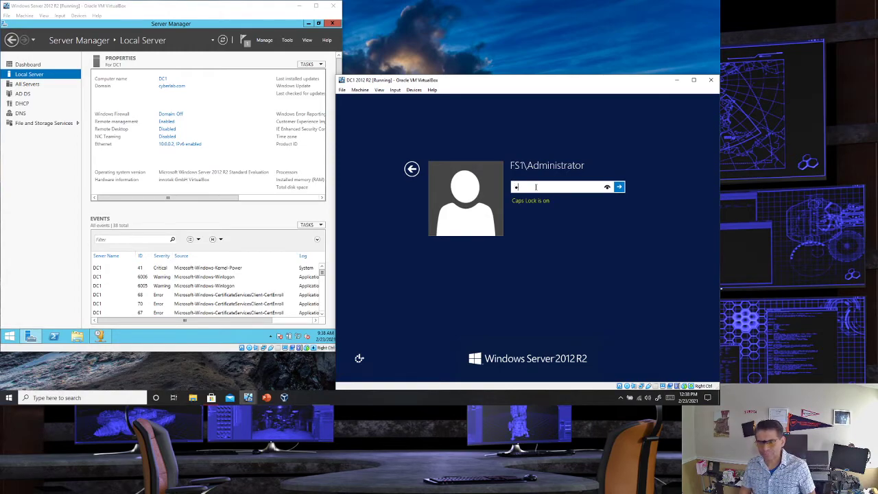
{"action": "type", "text": "***"}
{"action": "key", "text": "Caps_Lock"}
{"action": "type", "text": "**"}
{"action": "key", "text": "Caps_Lock"}
{"action": "type", "text": "*******"}
{"action": "key", "text": "Return"}
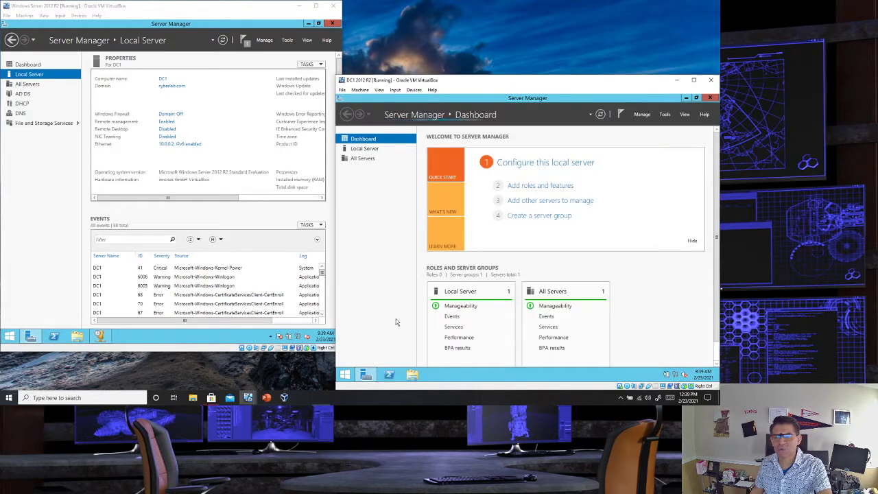
{"action": "left_click", "coordinate": [357, 150]}
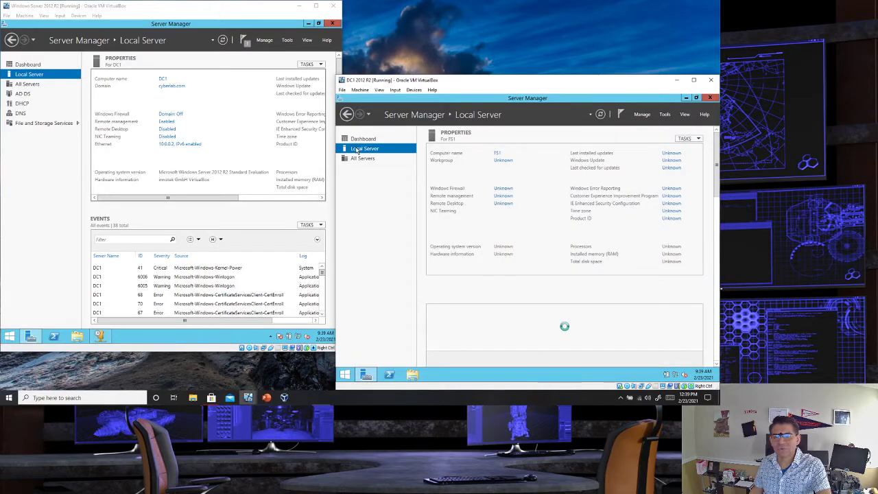